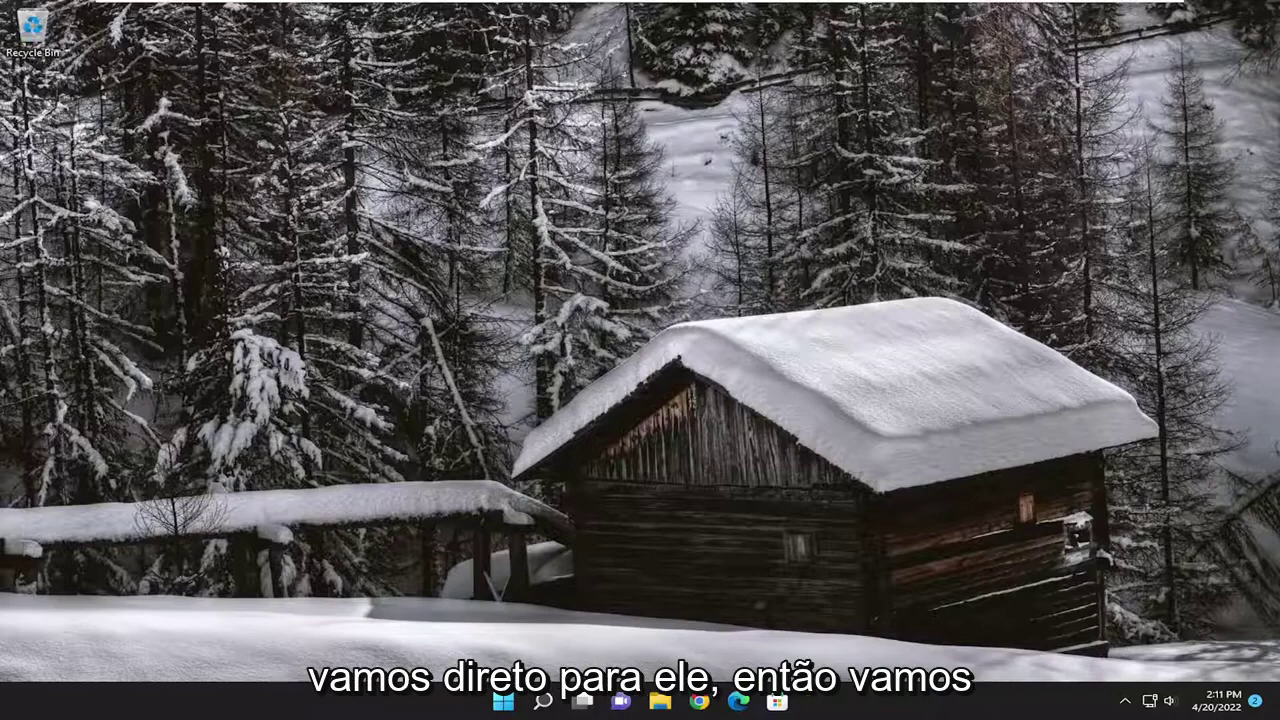
- Search 'advanced system' and open View advanced system settings
{"action": "left_click", "coordinate": [541, 706]}
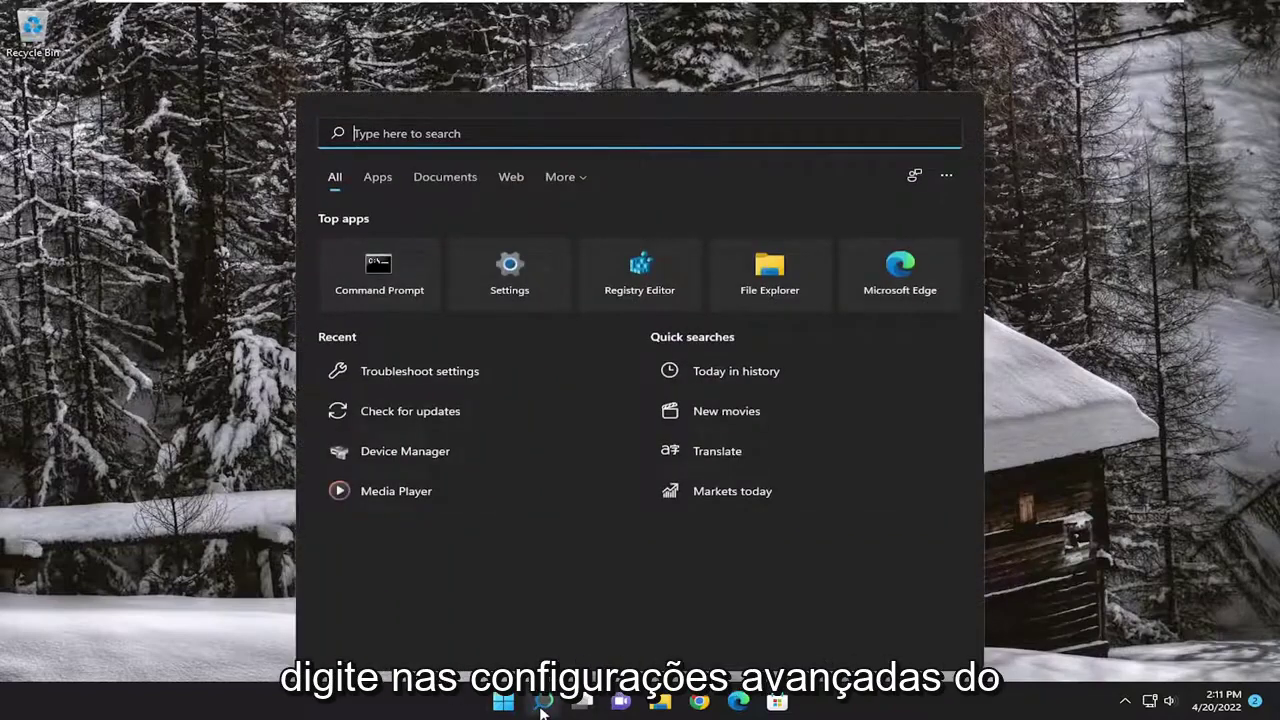
{"action": "type", "text": "advanced sy"}
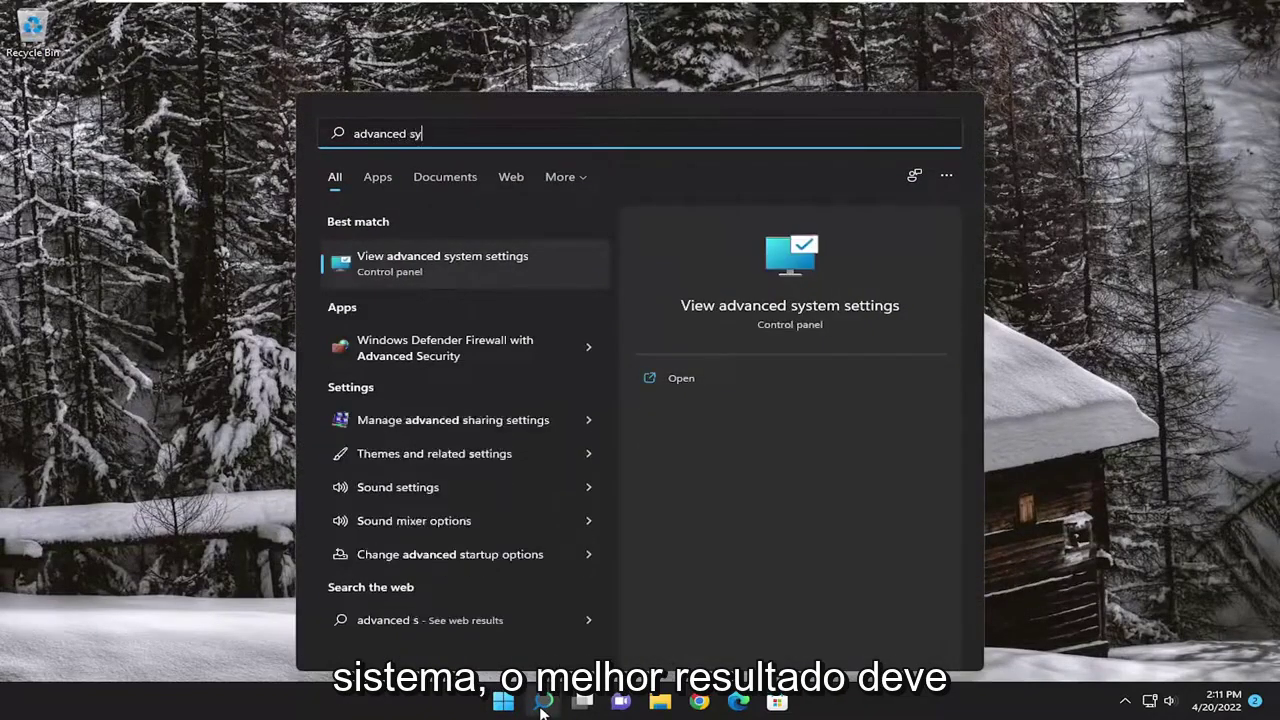
{"action": "type", "text": "stem"}
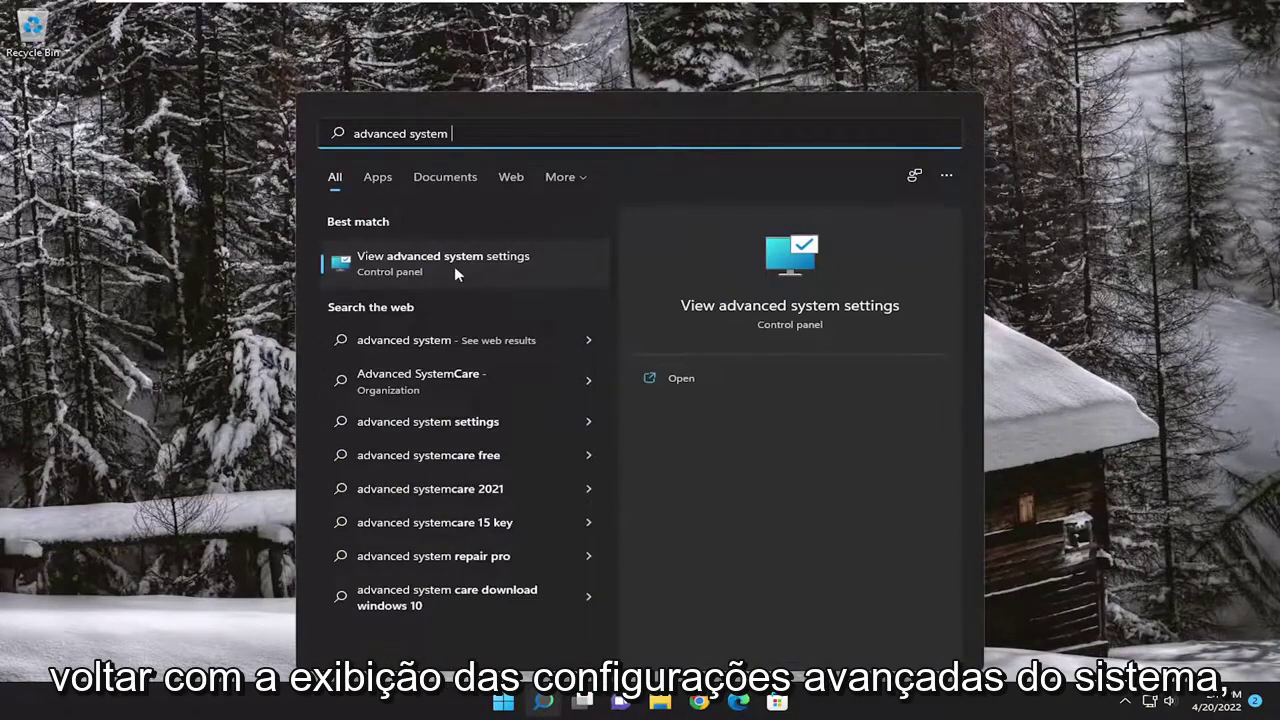
{"action": "left_click", "coordinate": [505, 262]}
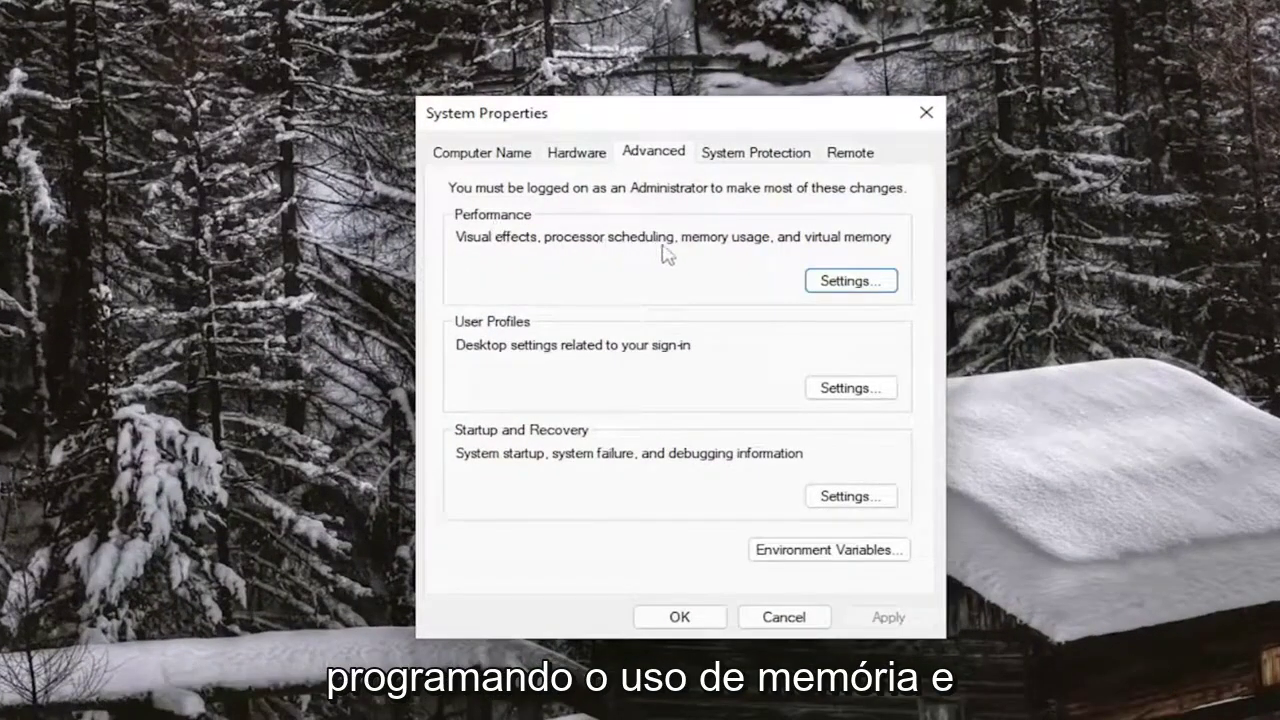
- Set Data Execution Prevention to essential Windows programs and services only, and apply it
{"action": "left_click", "coordinate": [862, 285]}
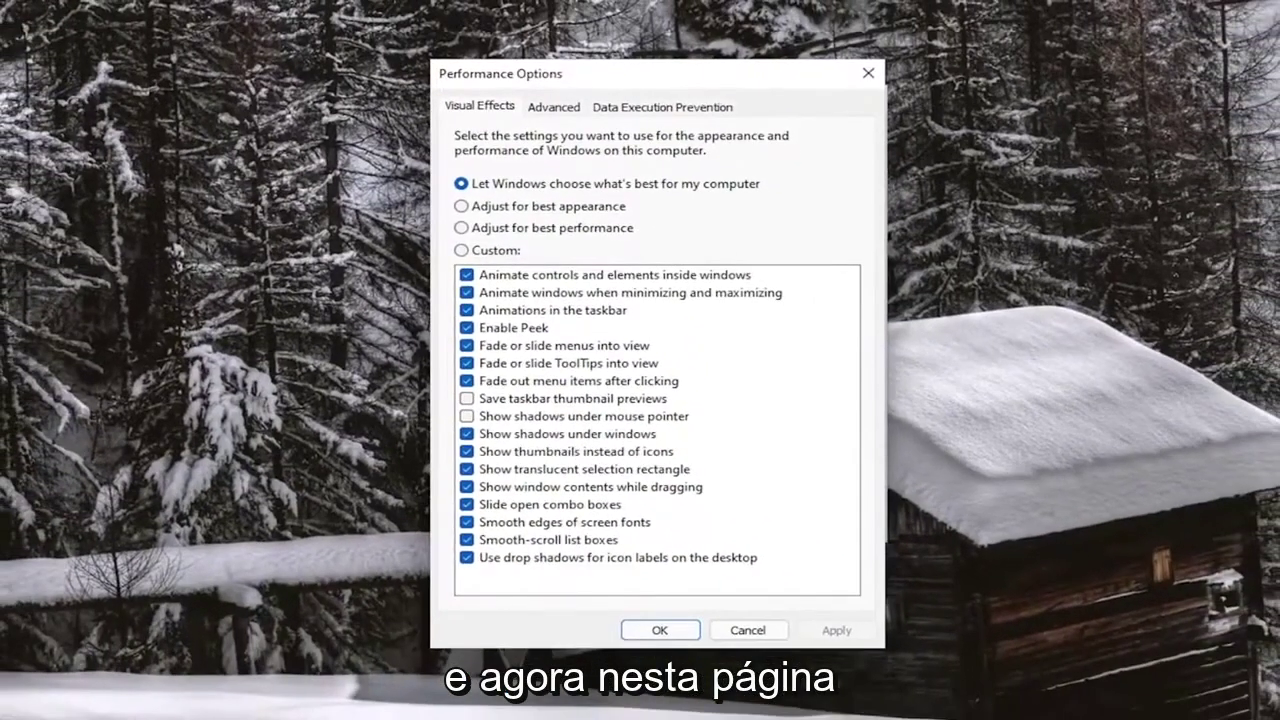
{"action": "left_click", "coordinate": [662, 108]}
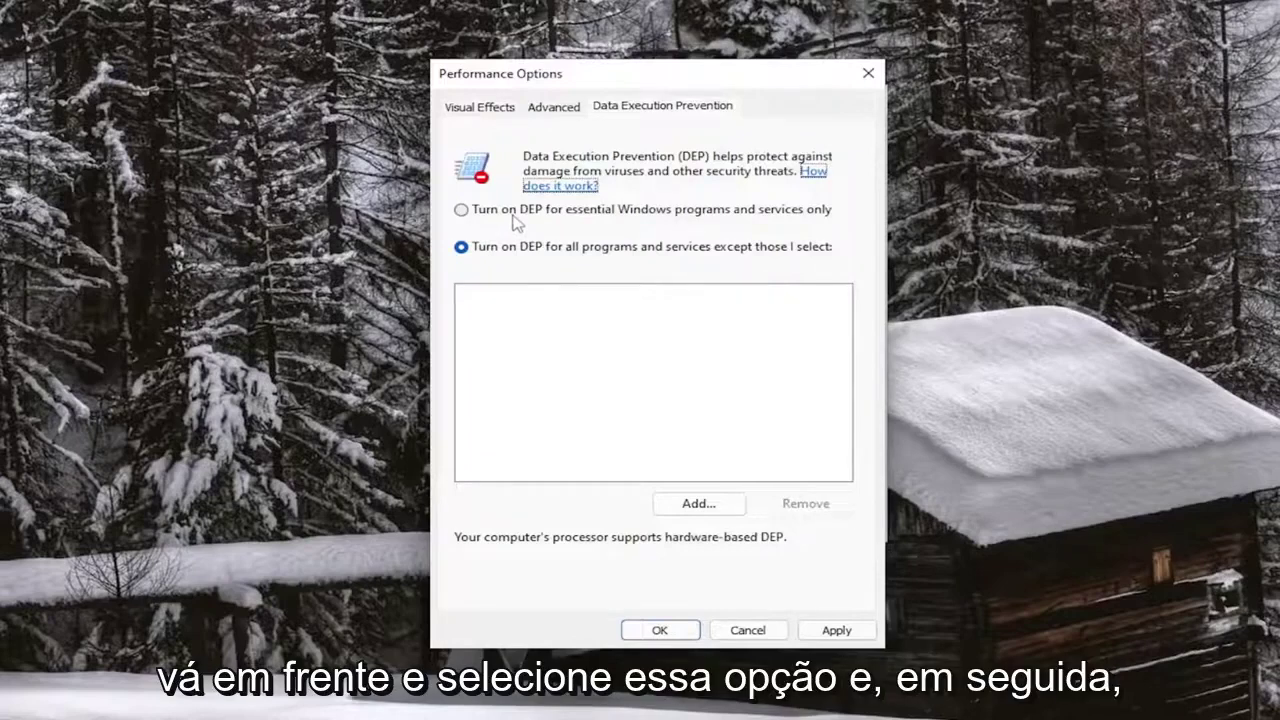
{"action": "left_click", "coordinate": [515, 215]}
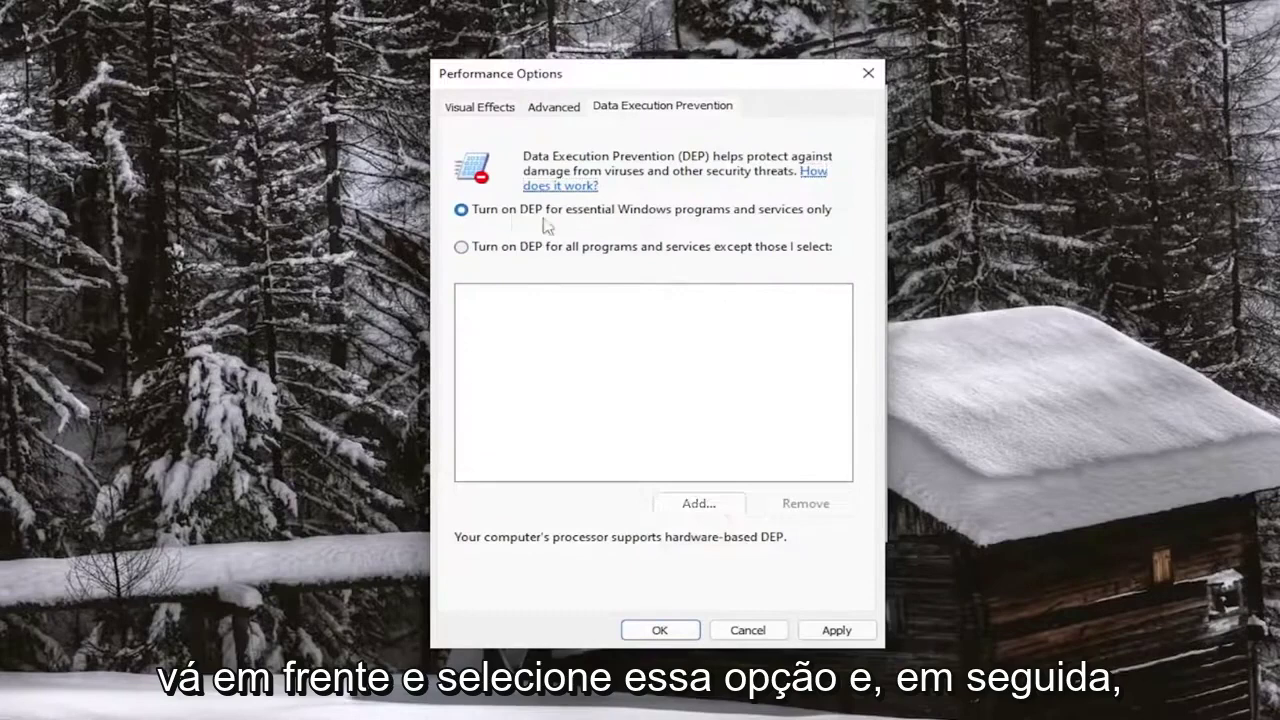
{"action": "left_click", "coordinate": [836, 630]}
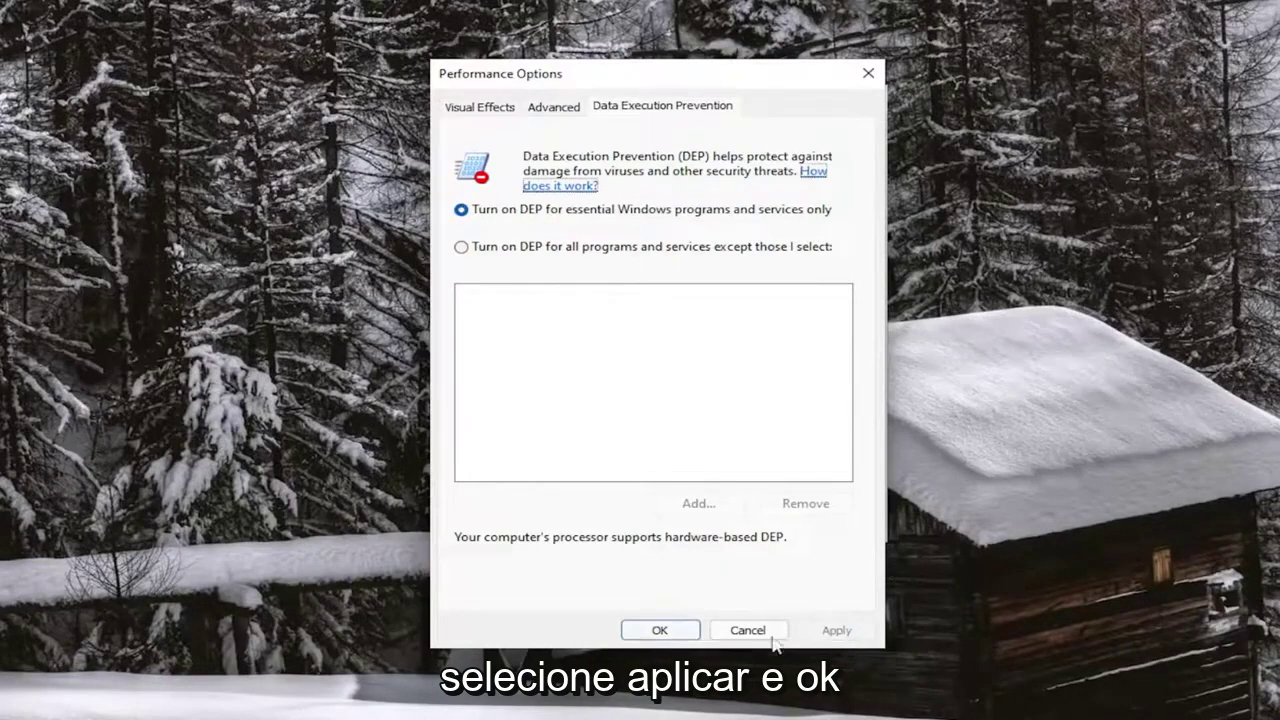
{"action": "left_click", "coordinate": [659, 630]}
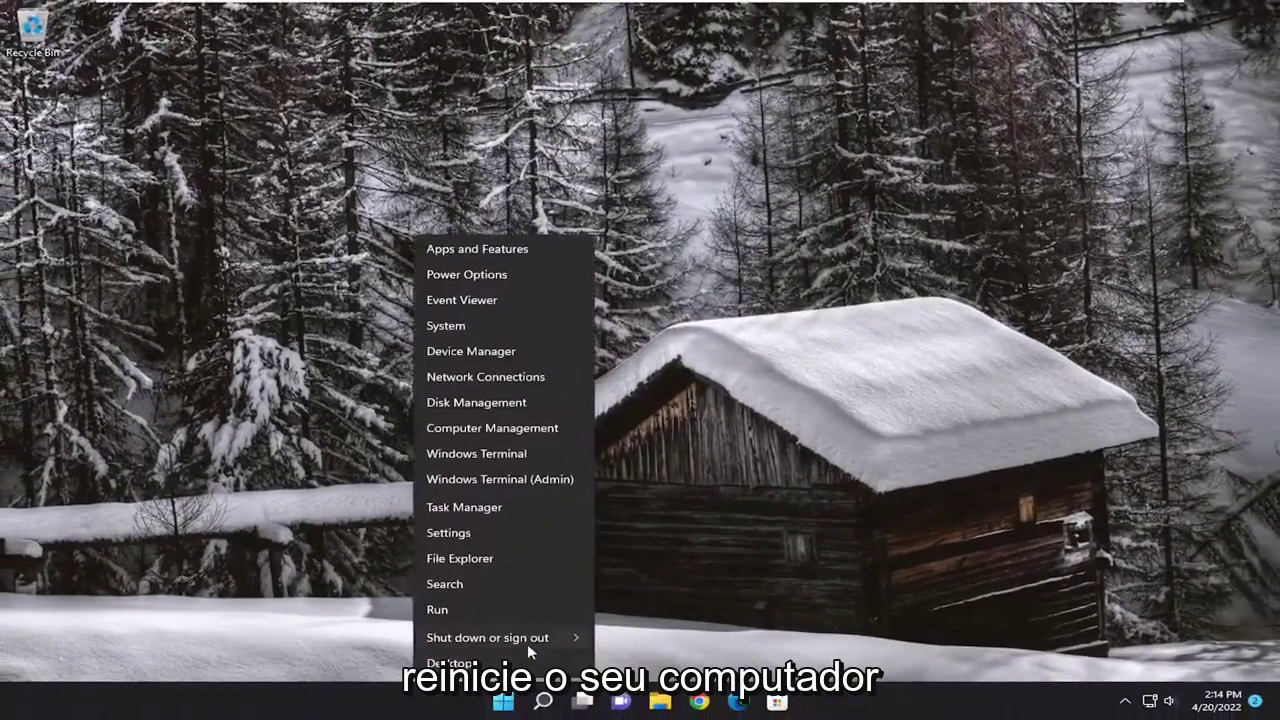
- Restart the PC from the Start button's Shut down or sign out menu
{"action": "left_click", "coordinate": [624, 665]}
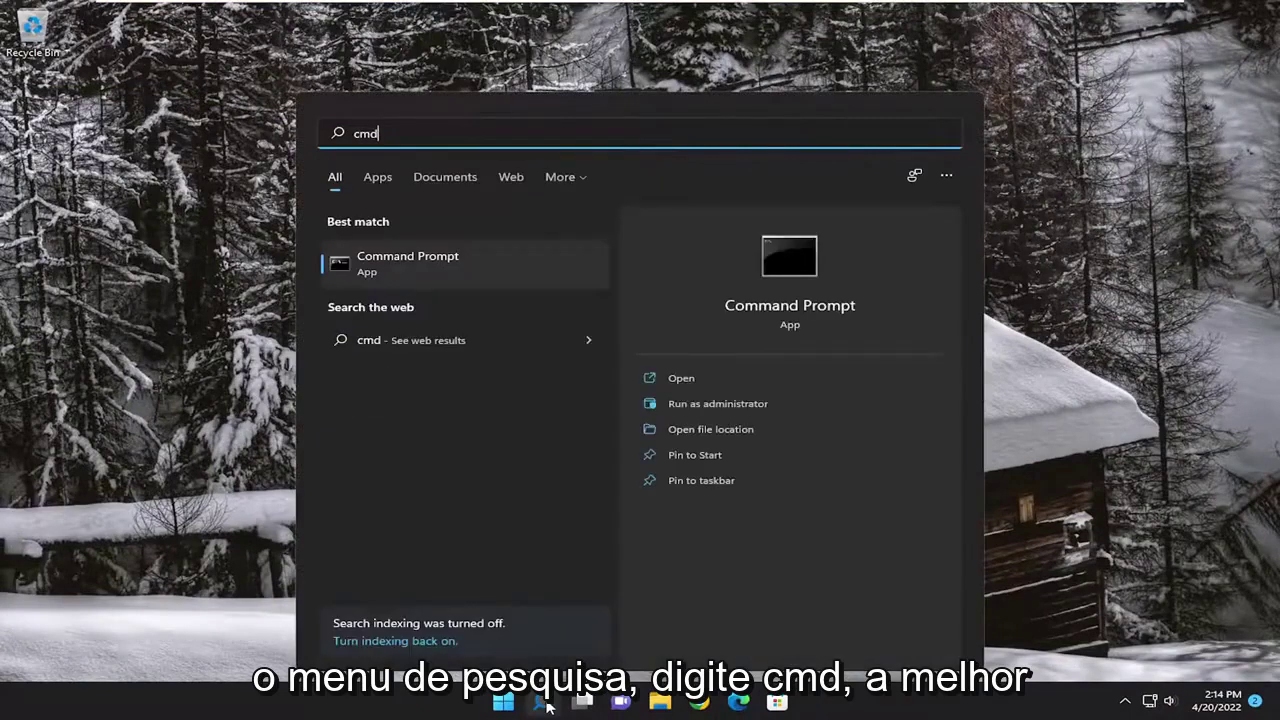
- Run Command Prompt as administrator and approve the User Account Control prompt
{"action": "right_click", "coordinate": [392, 263]}
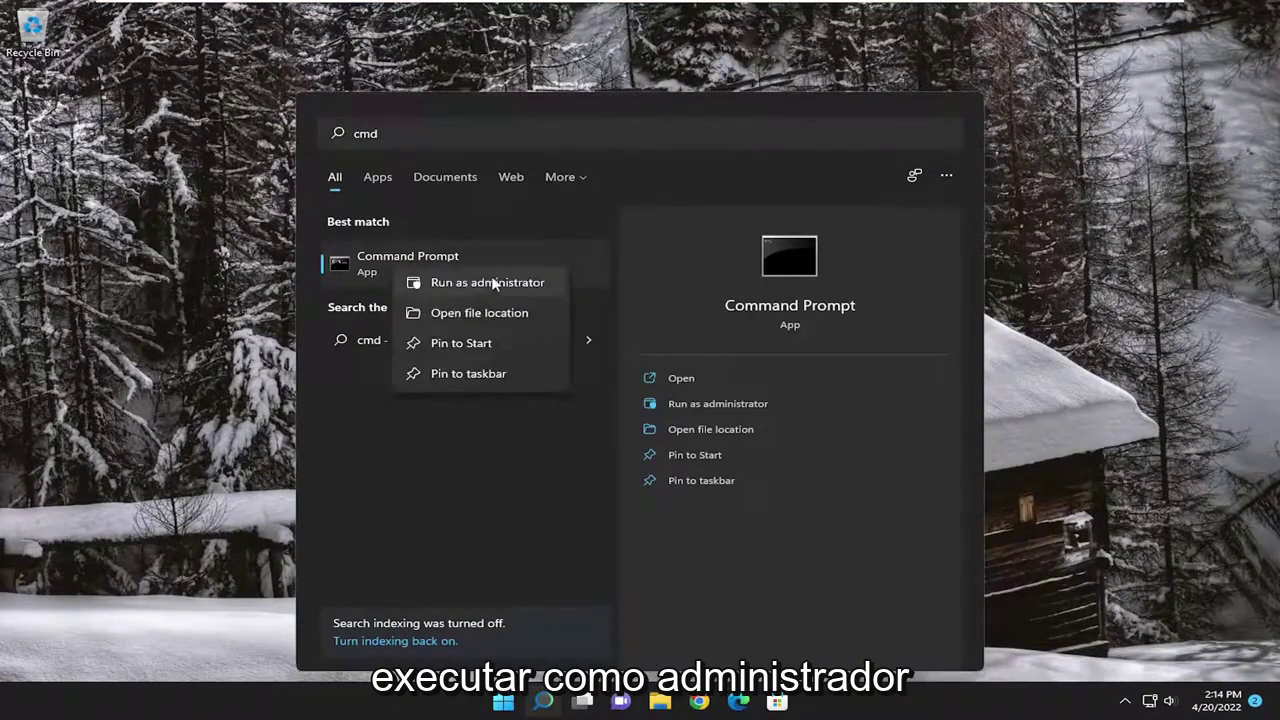
{"action": "left_click", "coordinate": [494, 278]}
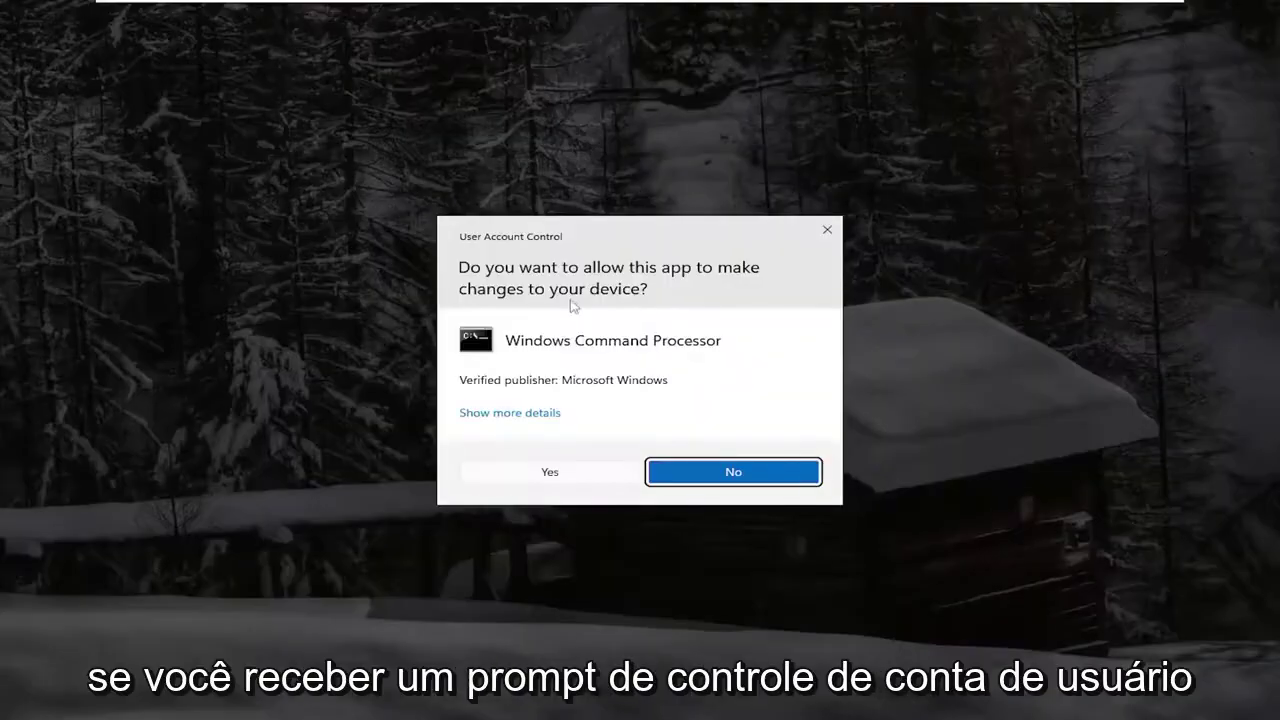
{"action": "left_click", "coordinate": [550, 472]}
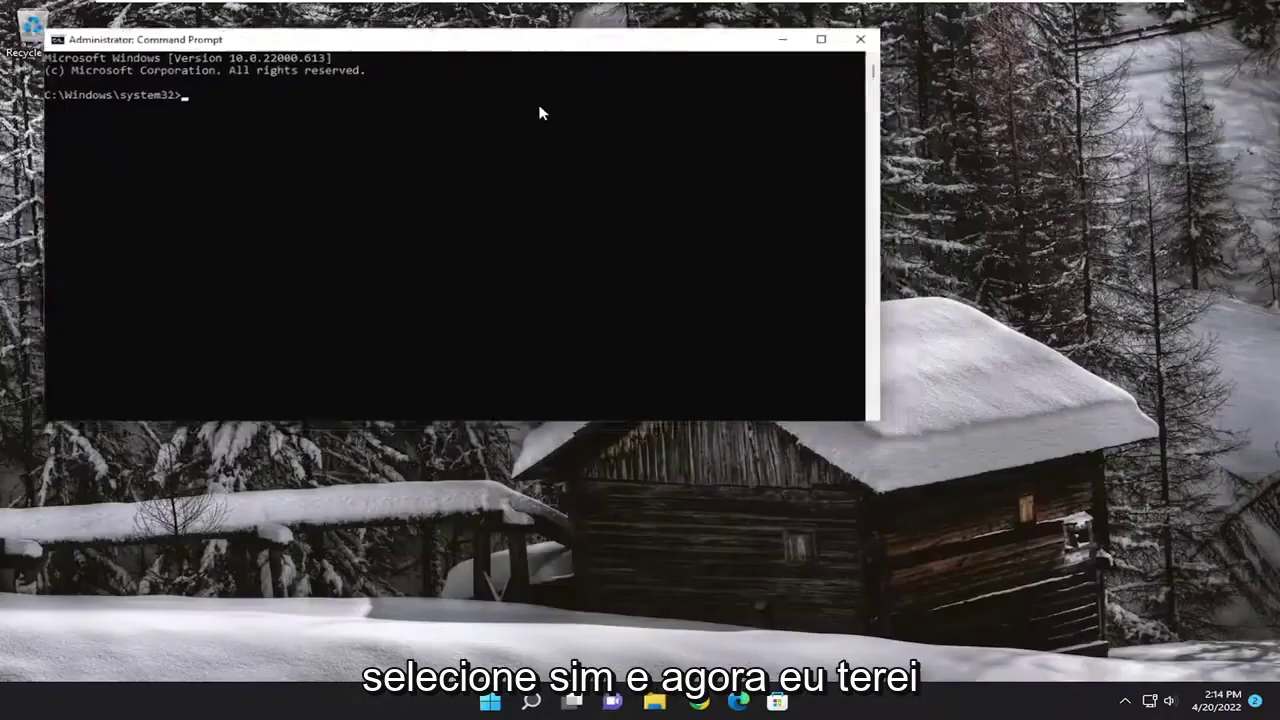
- Re-register vbscript.dll with regsvr32 and dismiss the success message
{"action": "left_click_drag", "start_coordinate": [543, 46], "coordinate": [672, 118]}
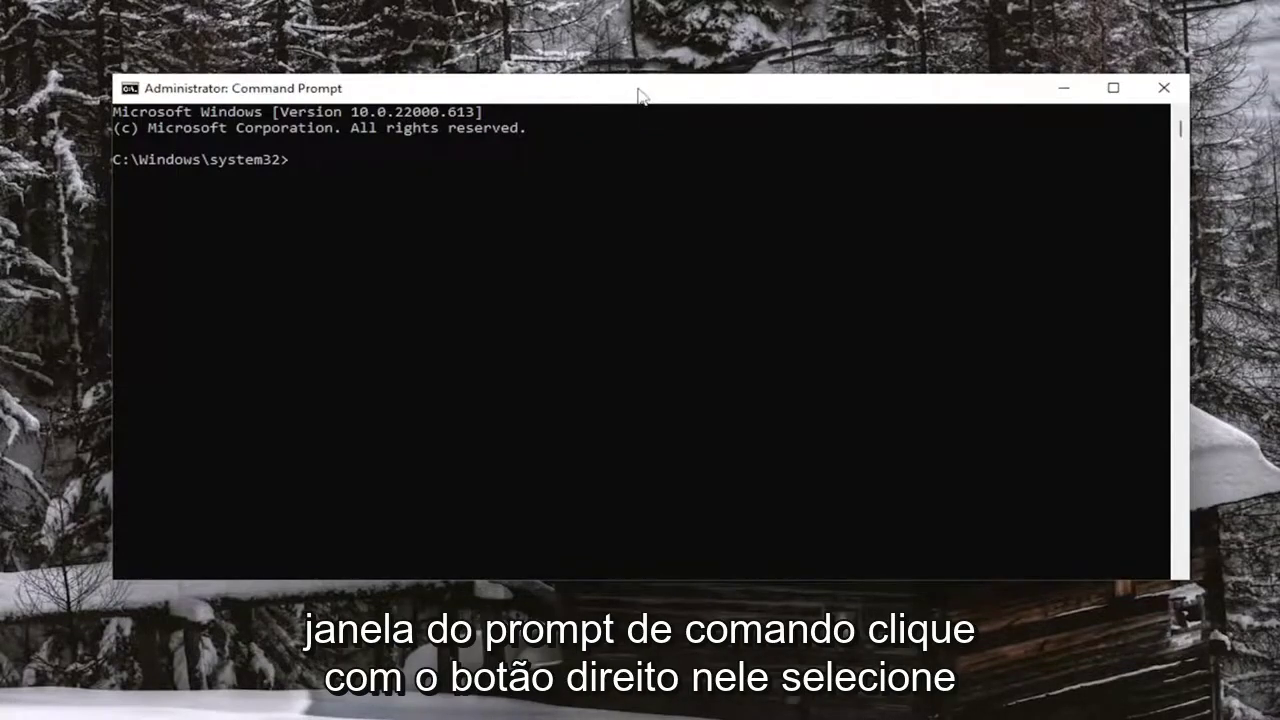
{"action": "right_click", "coordinate": [638, 93]}
{"action": "mouse_move", "coordinate": [700, 241]}
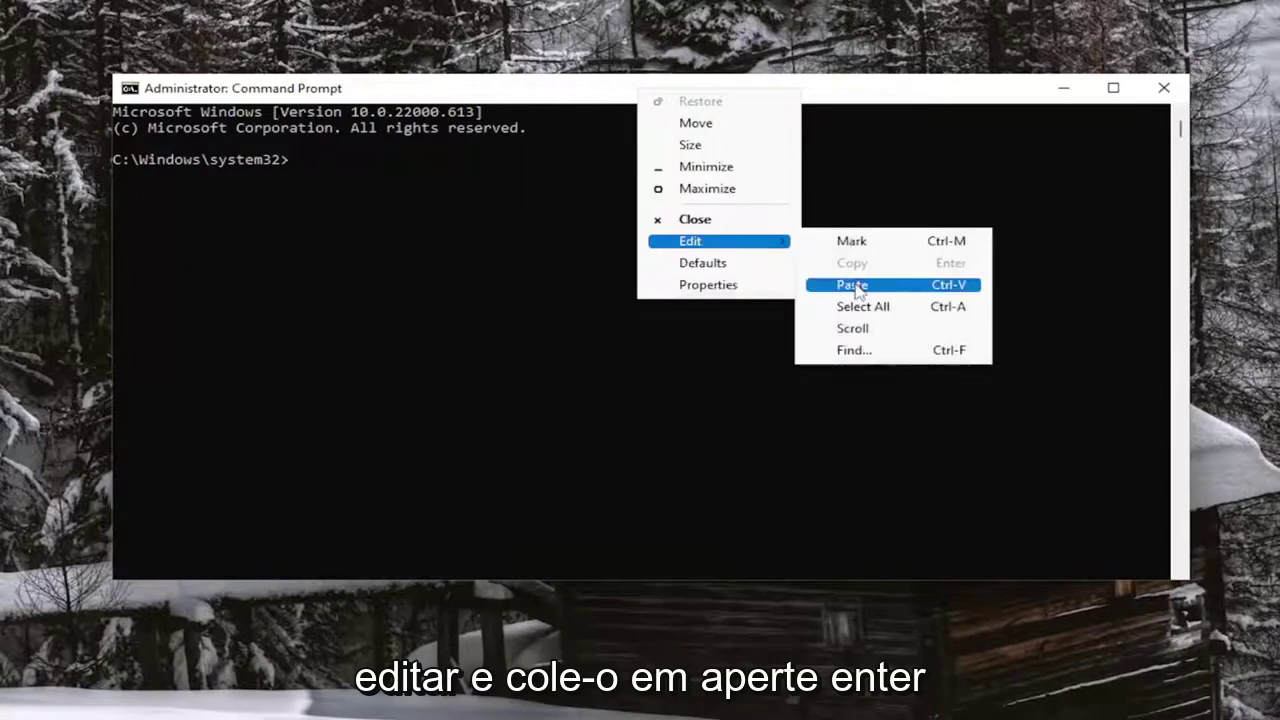
{"action": "left_click", "coordinate": [852, 284]}
{"action": "key", "text": "Return"}
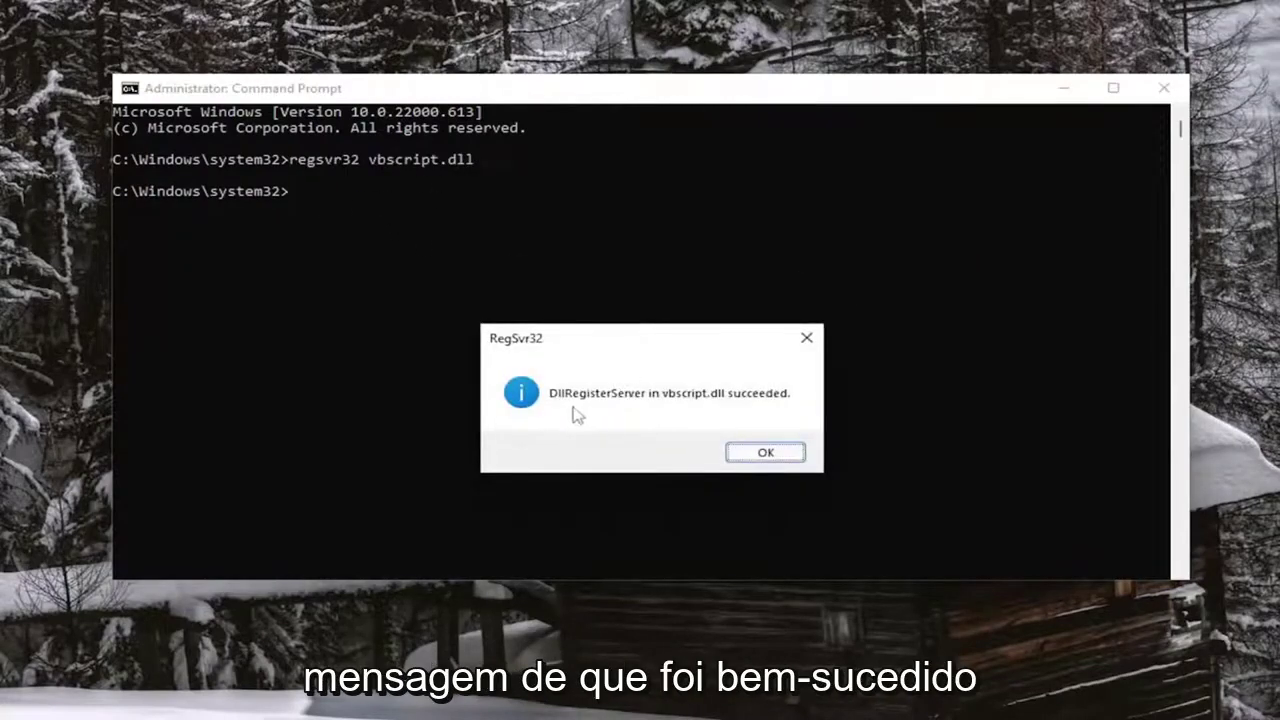
{"action": "left_click", "coordinate": [762, 455]}
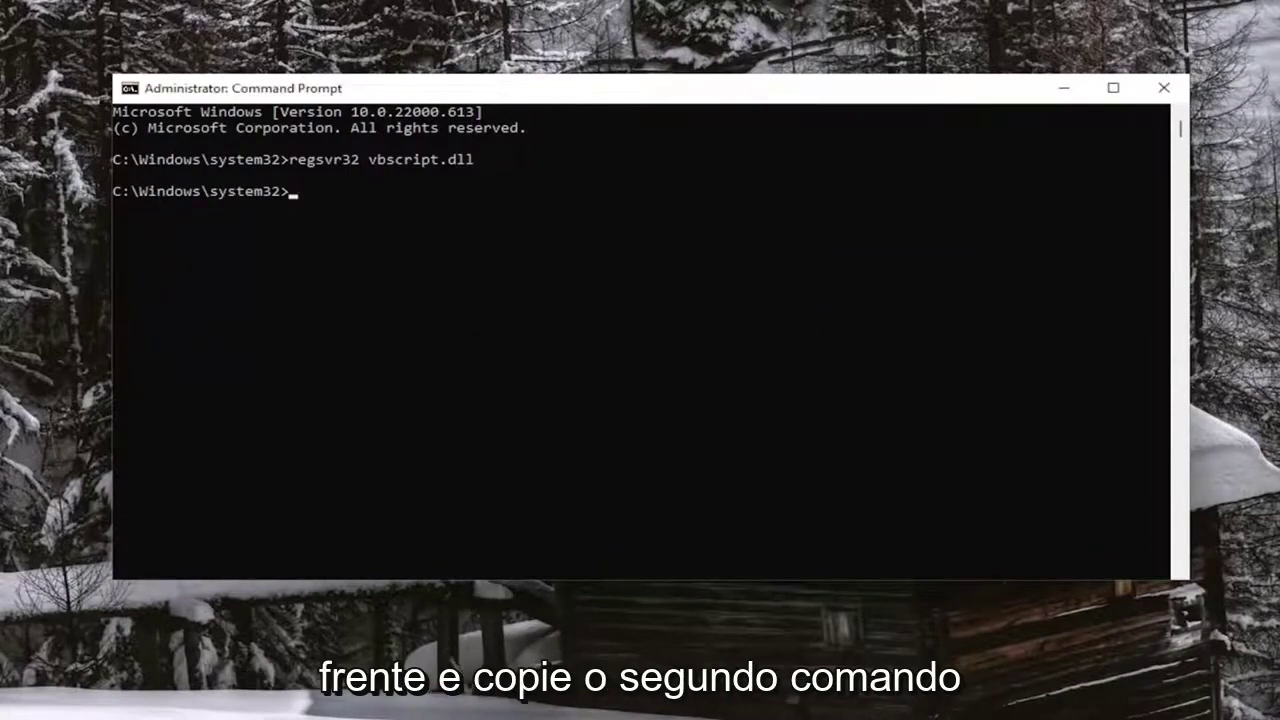
- Re-register jscript.dll by pasting and running the regsvr32 command
{"action": "right_click", "coordinate": [648, 93]}
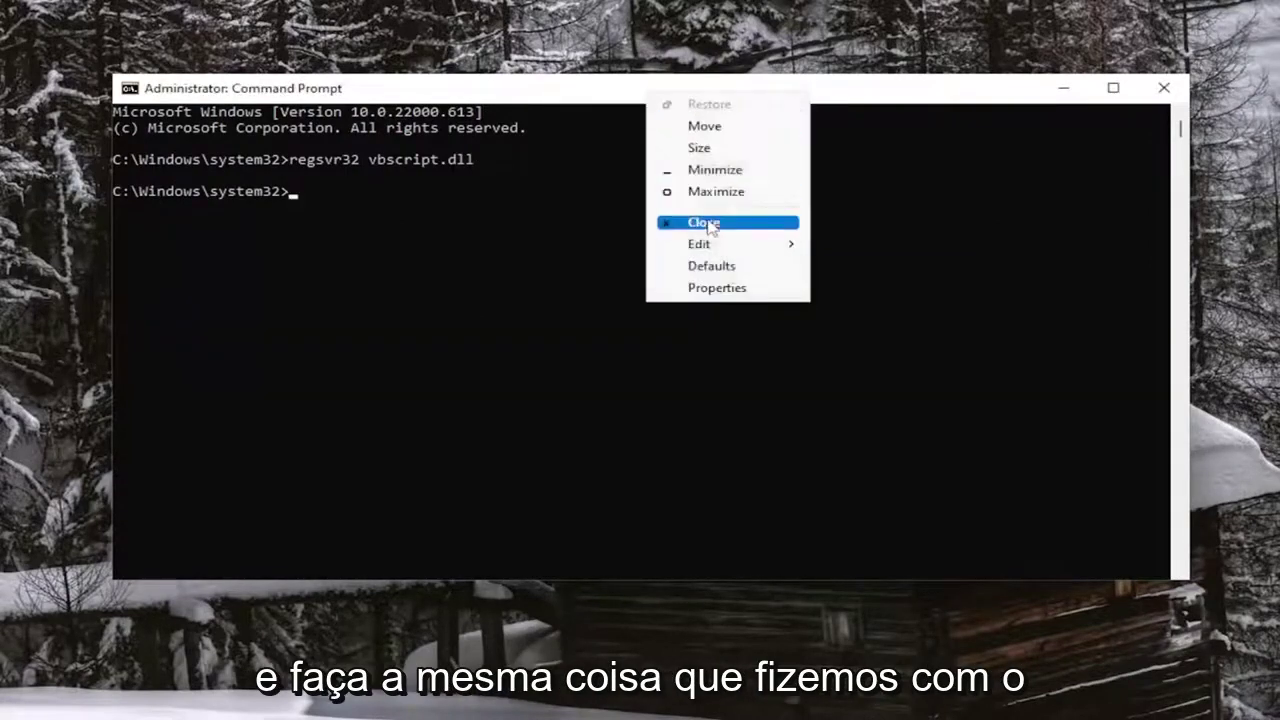
{"action": "mouse_move", "coordinate": [699, 244]}
{"action": "left_click", "coordinate": [860, 287]}
{"action": "type", "text": "regsvr32 jscript.dll"}
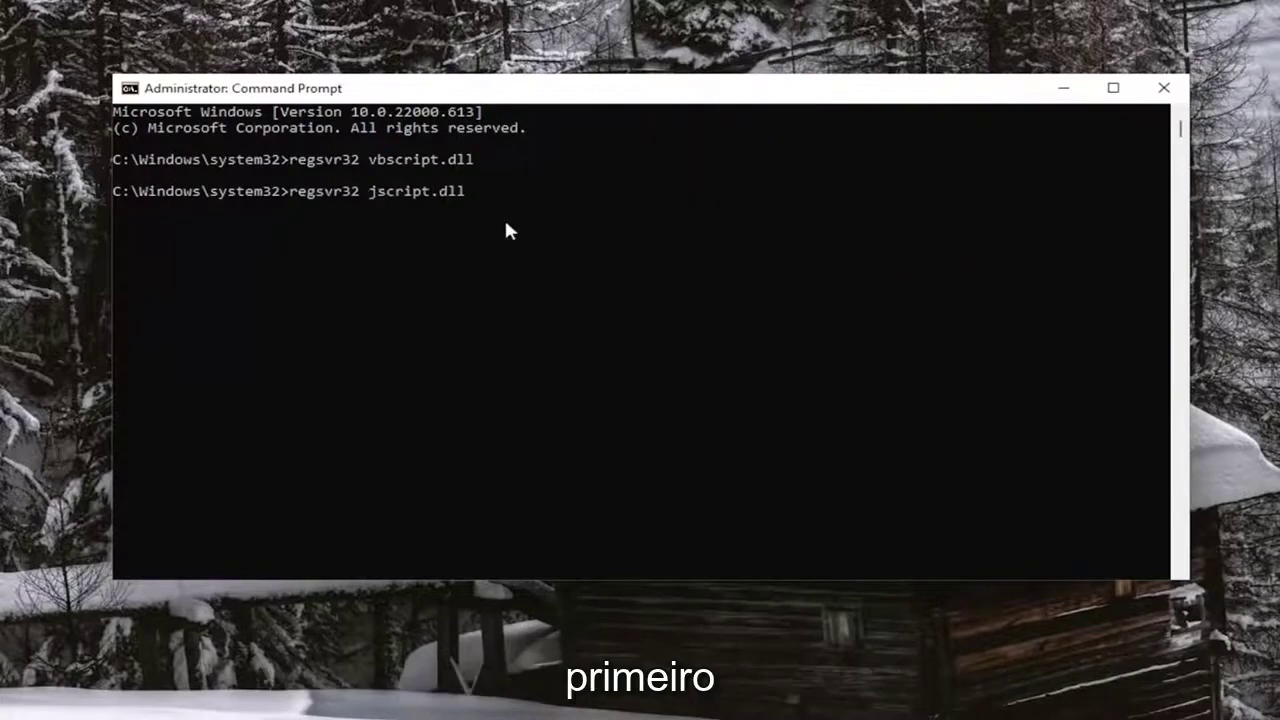
{"action": "key", "text": "Return"}
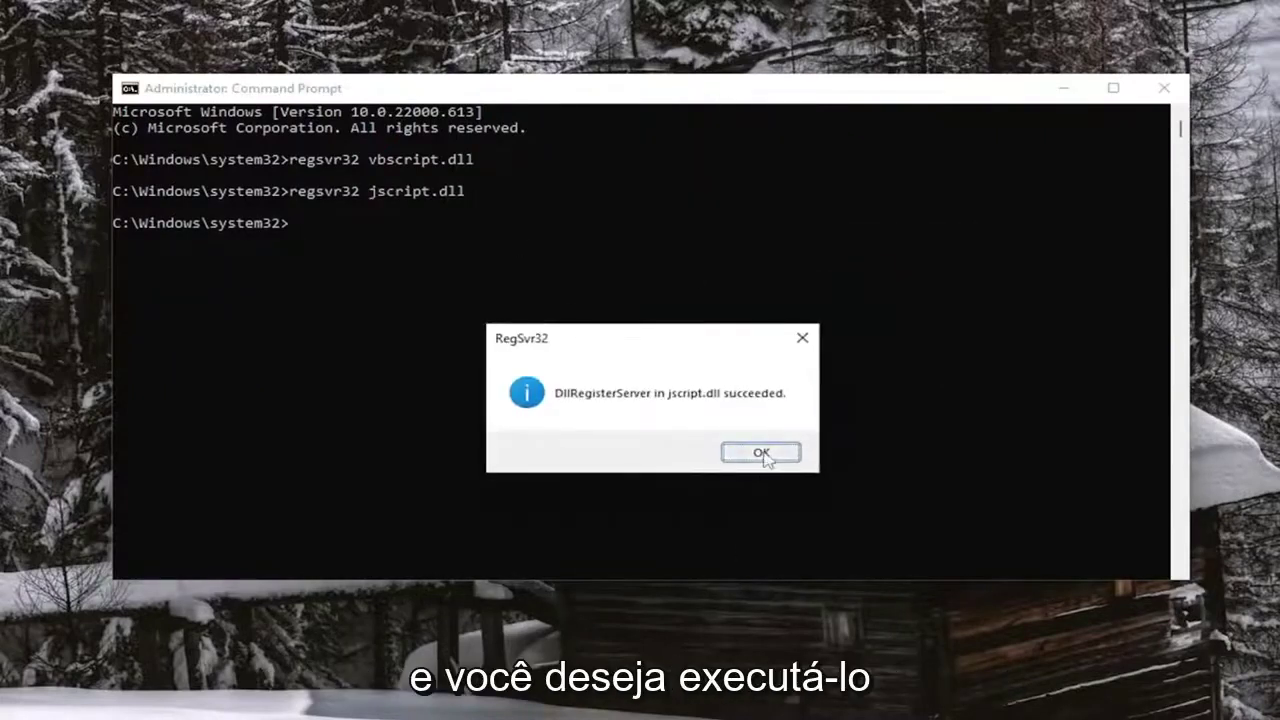
- Dismiss the jscript.dll success message and run 'sfc /scannow'
{"action": "left_click", "coordinate": [760, 452]}
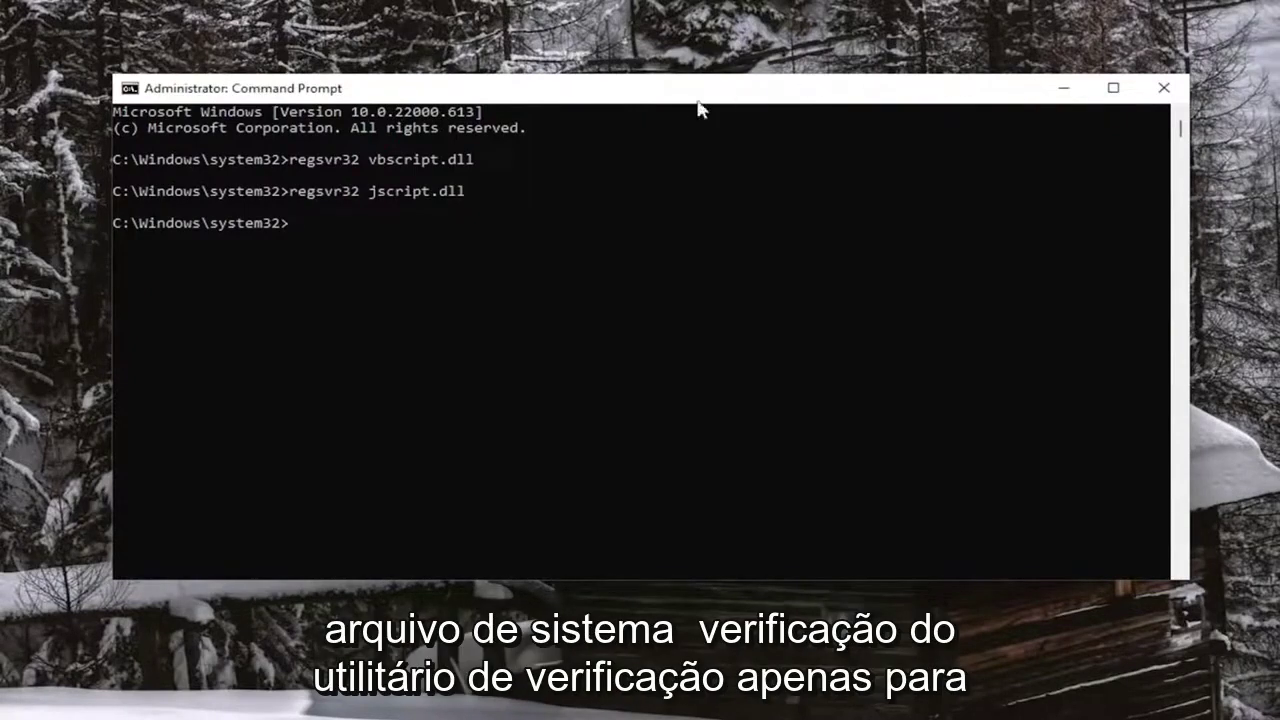
{"action": "right_click", "coordinate": [647, 95]}
{"action": "mouse_move", "coordinate": [698, 241]}
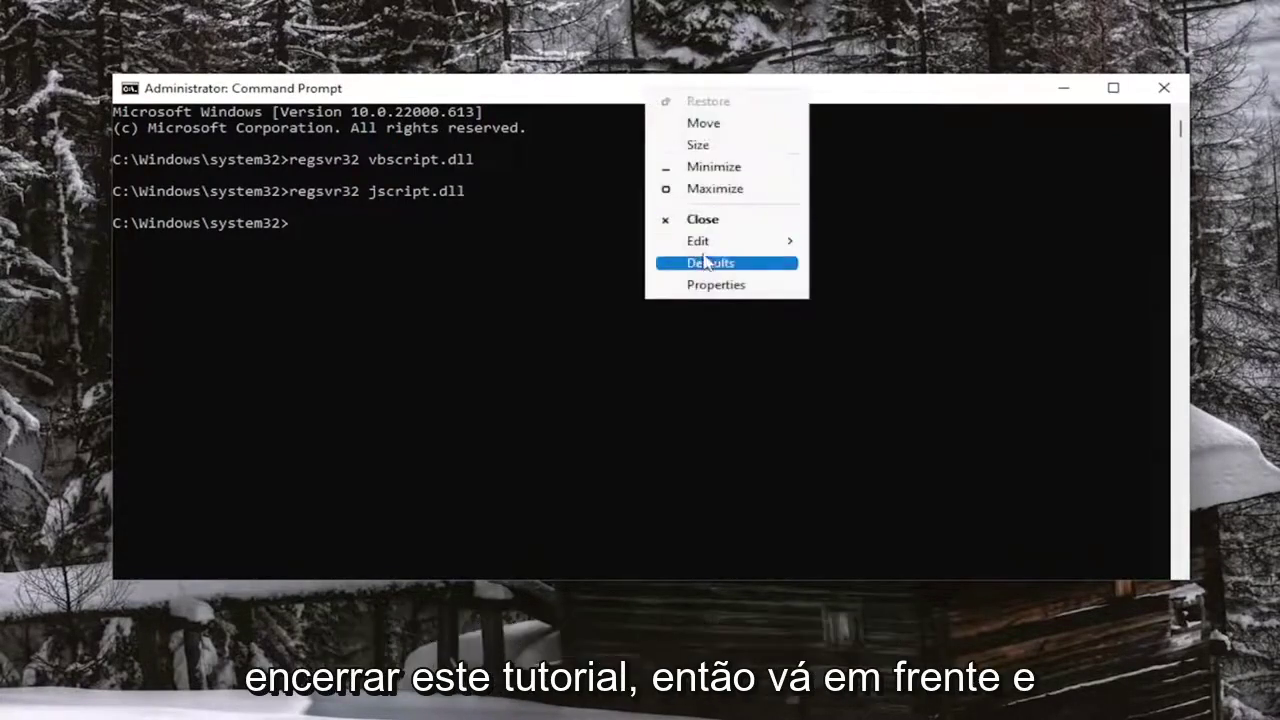
{"action": "left_click", "coordinate": [909, 290]}
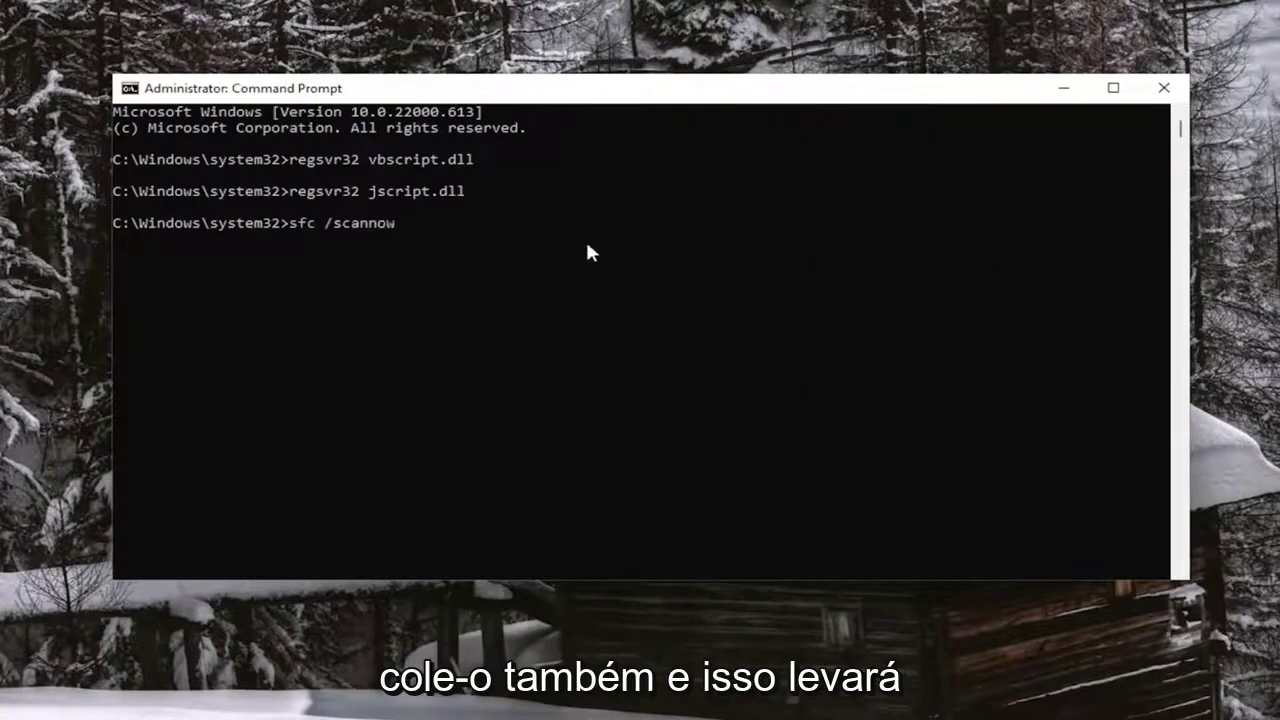
{"action": "key", "text": "Return"}
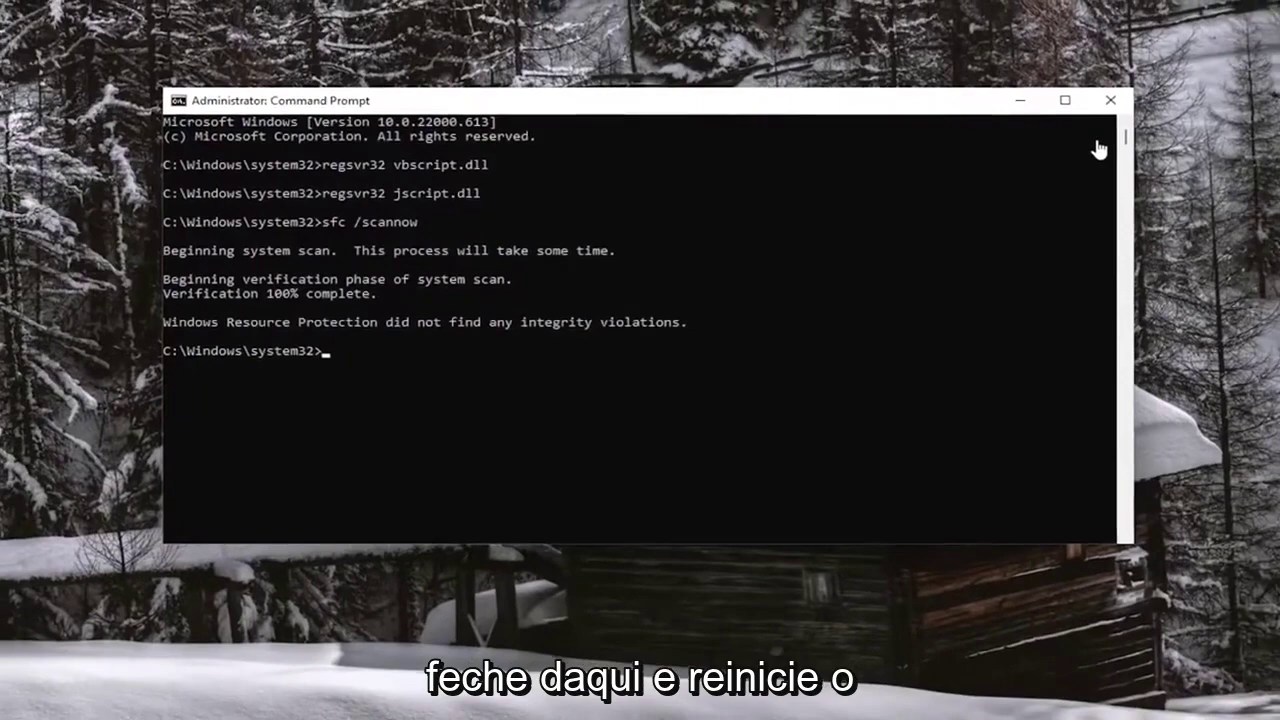
- Close Command Prompt and bring up the Start button's shut down options
{"action": "left_click", "coordinate": [1057, 111]}
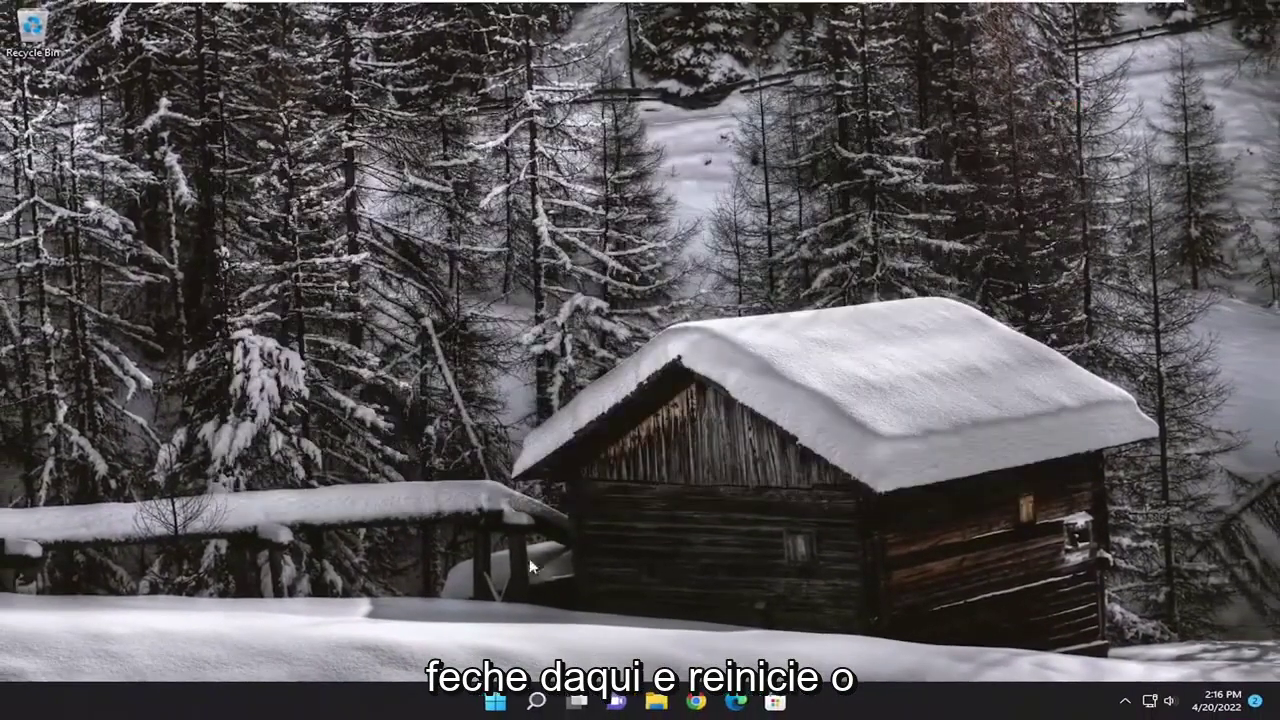
{"action": "right_click", "coordinate": [503, 701]}
{"action": "mouse_move", "coordinate": [488, 637]}
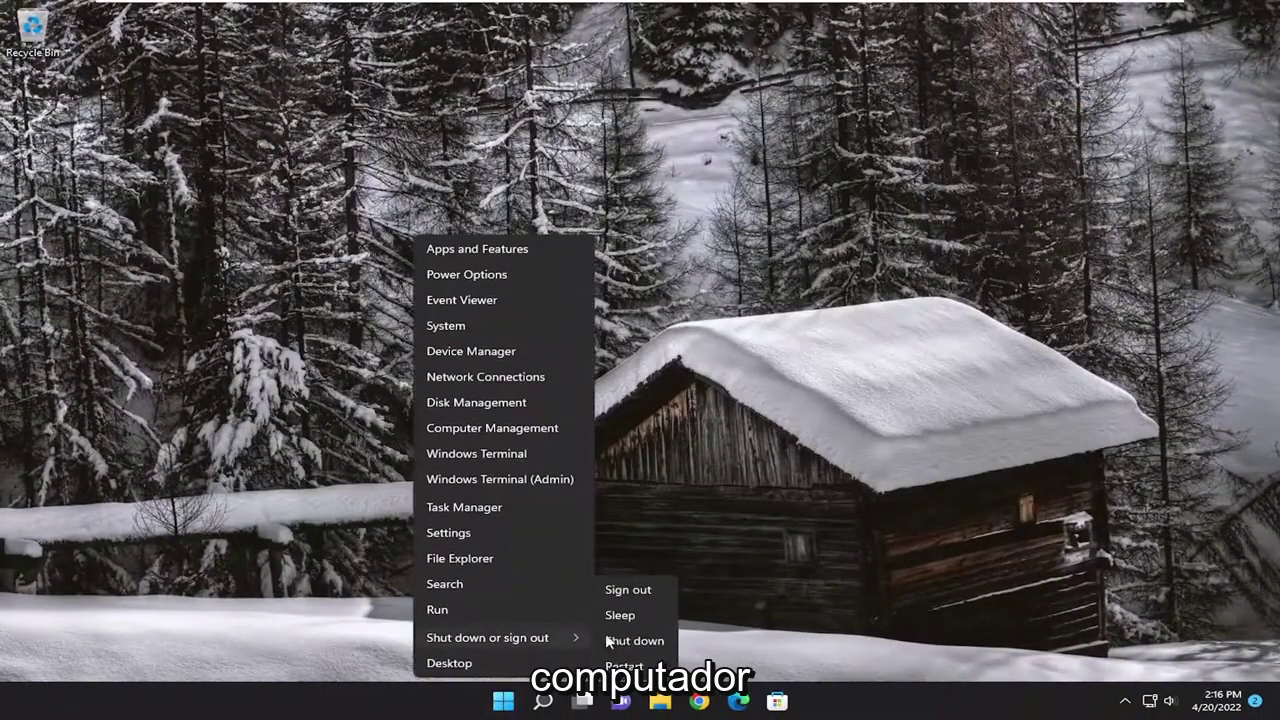